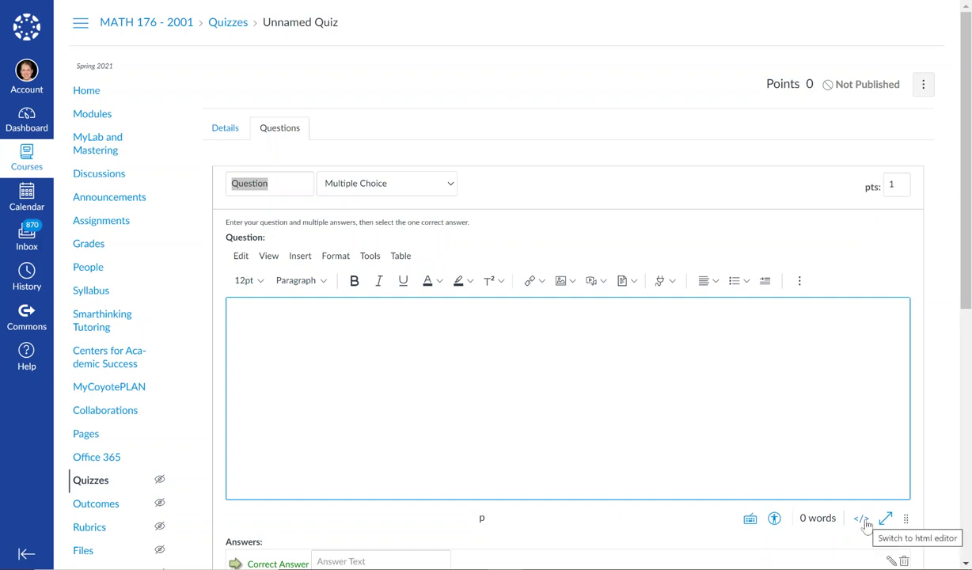
left_click(861, 520)
right_click(298, 262)
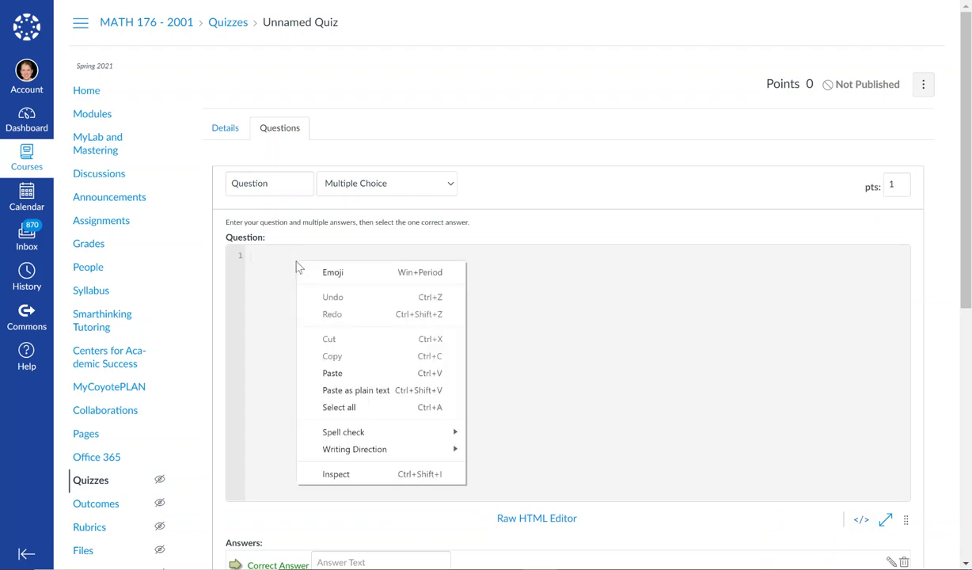
left_click(334, 373)
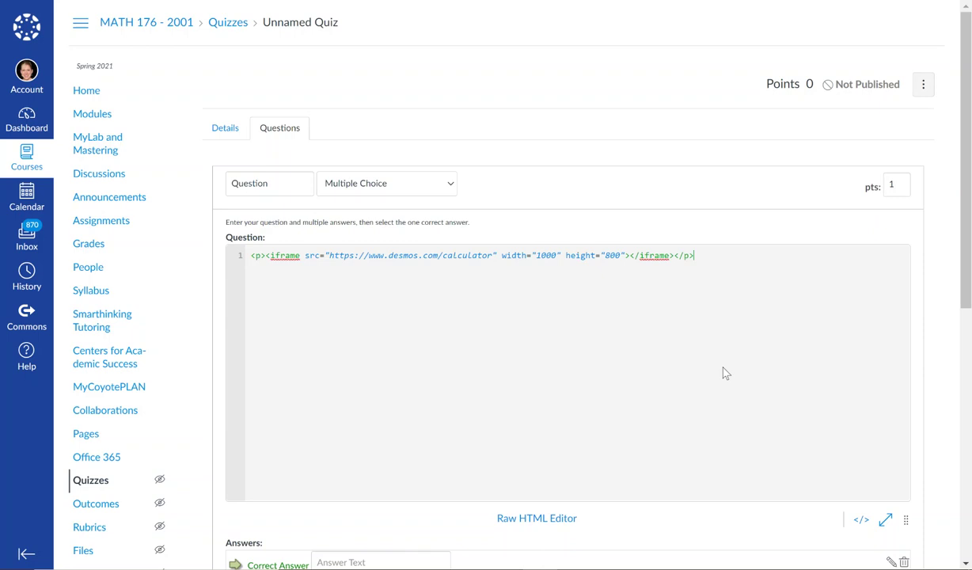
left_click(861, 520)
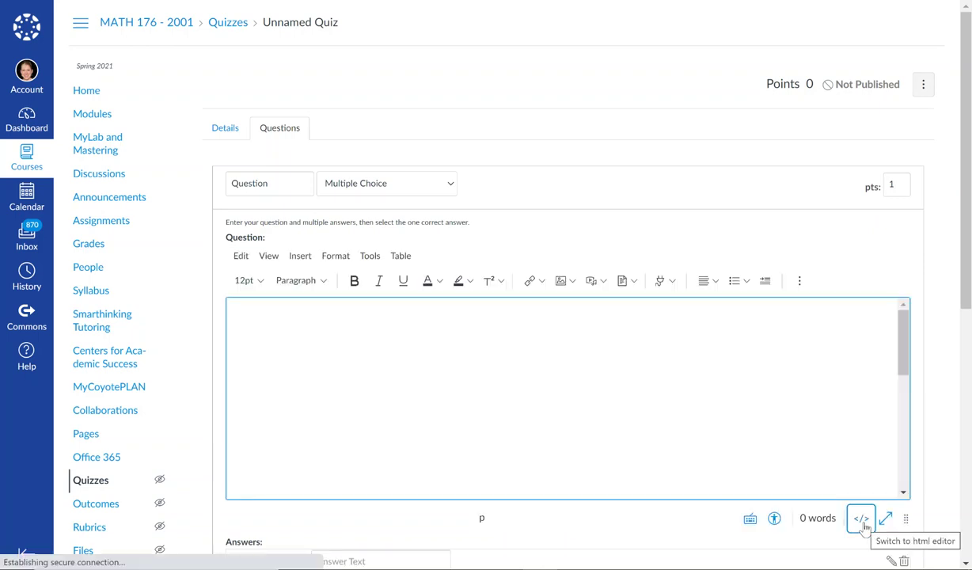
Change the question type to Essay Question
scroll(888, 406, "down", 3)
scroll(881, 443, "down", 2)
scroll(881, 428, "up", 5)
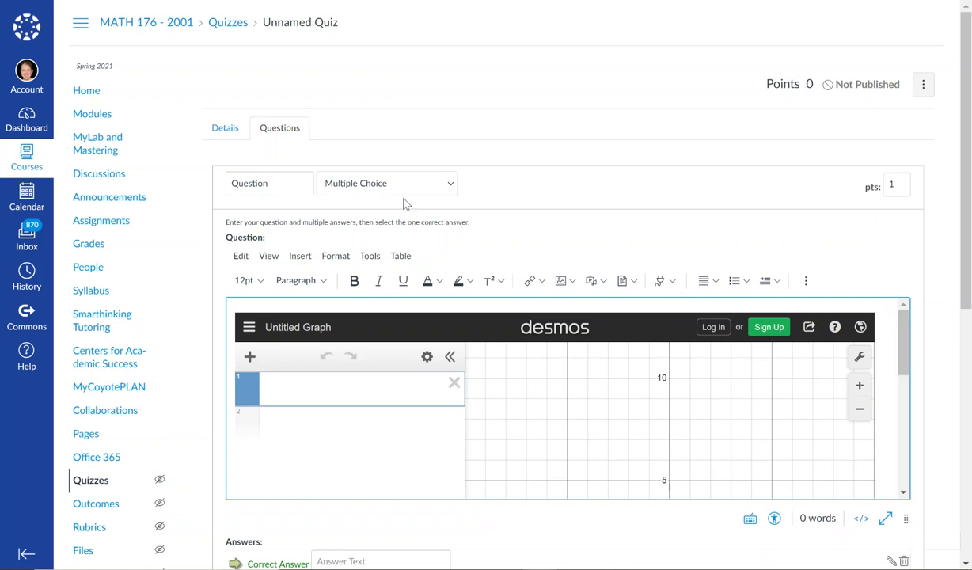
left_click(430, 188)
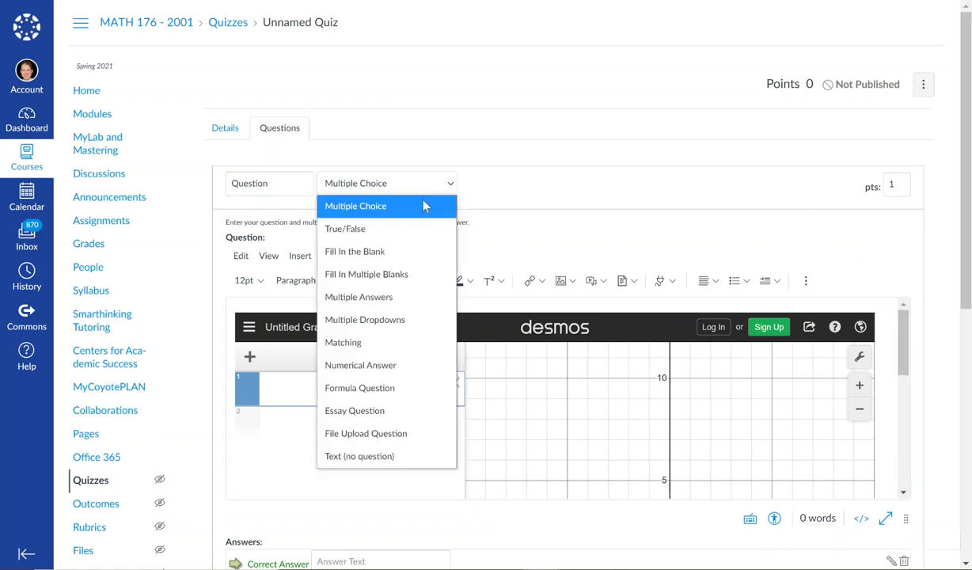
left_click(412, 407)
Add two blank lines above the iframe paragraph in the question's HTML code and return to the visual editor
left_click(269, 300)
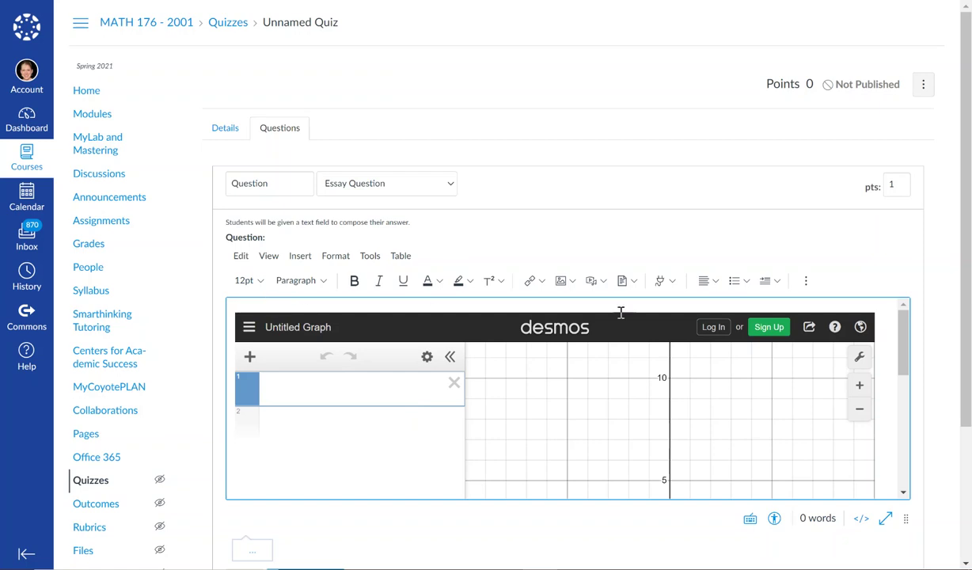
left_click(861, 518)
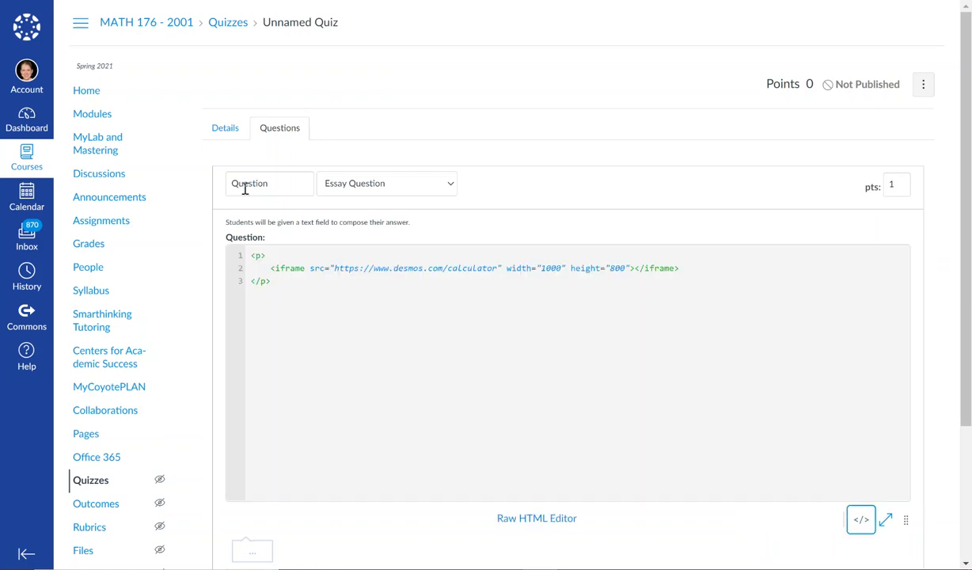
left_click(257, 255)
key("Return")
key("Return")
left_click(254, 255)
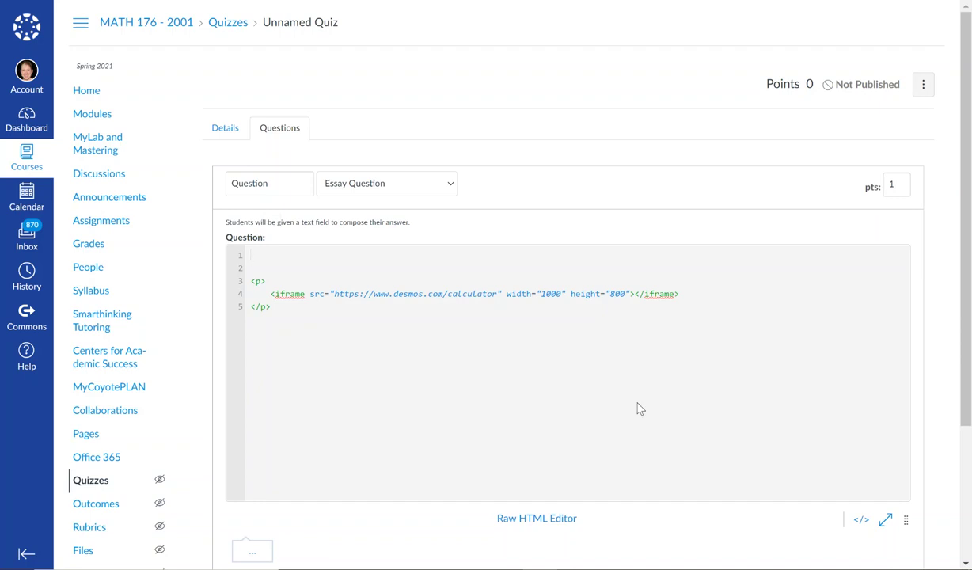
left_click(861, 517)
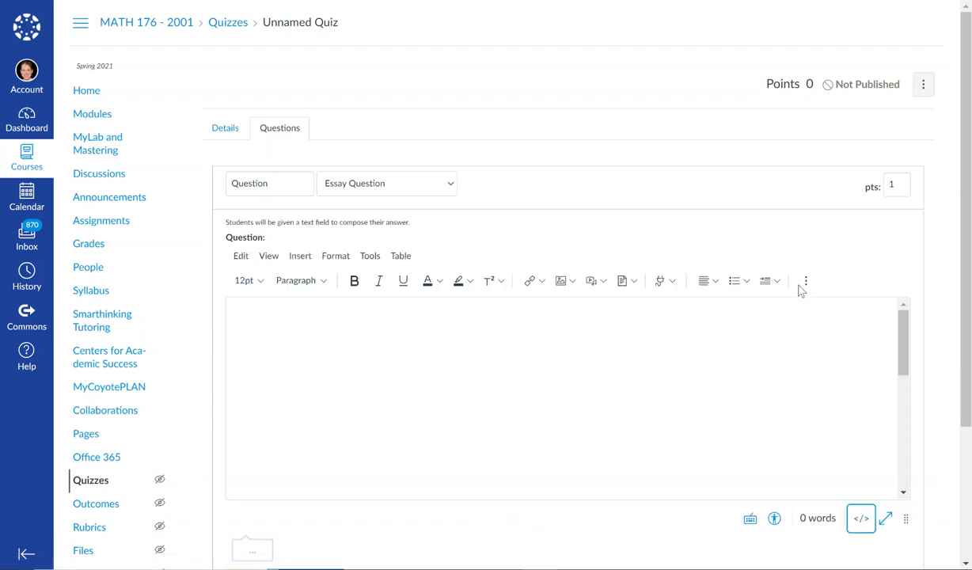
Insert the equation f(x) = x^2 - 4x above the embedded calculator in the question
left_click(805, 281)
left_click(778, 305)
left_click(343, 216)
type("f(x)")
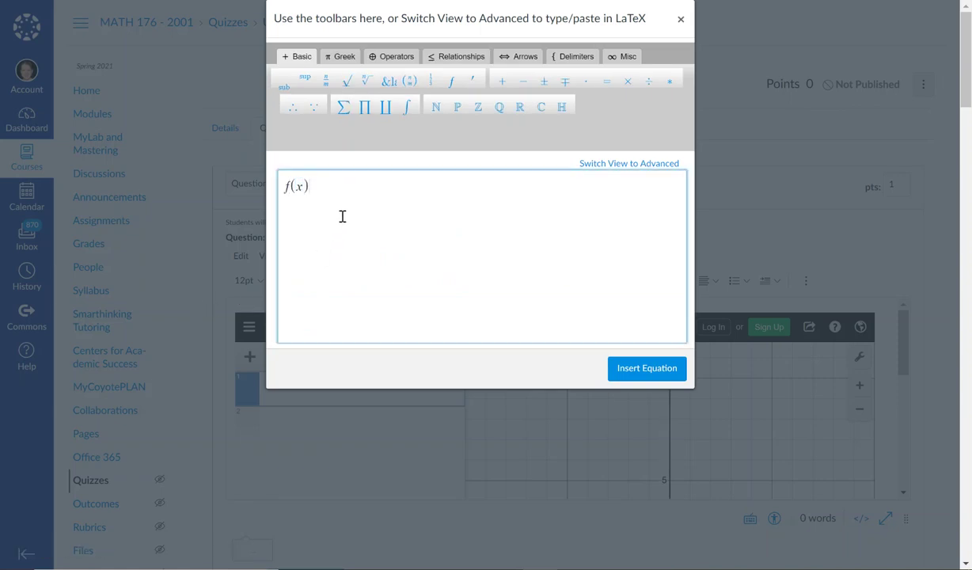
type("=x^2-4x")
left_click(647, 368)
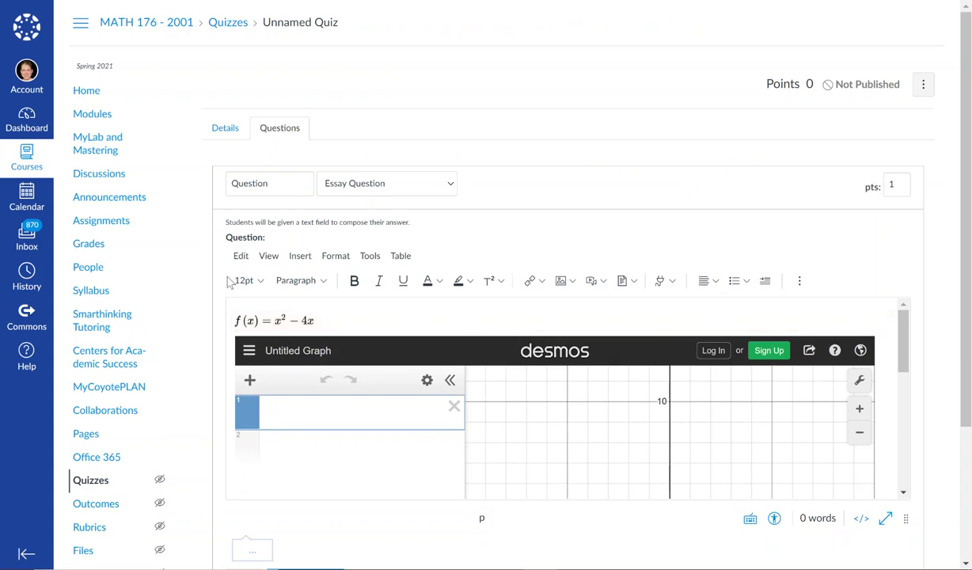
left_click(242, 318)
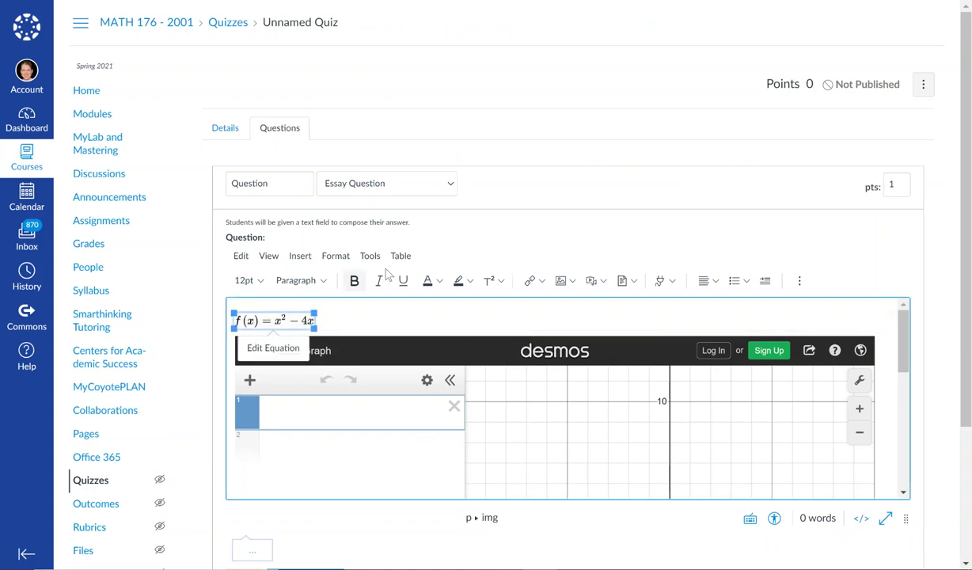
left_click(388, 302)
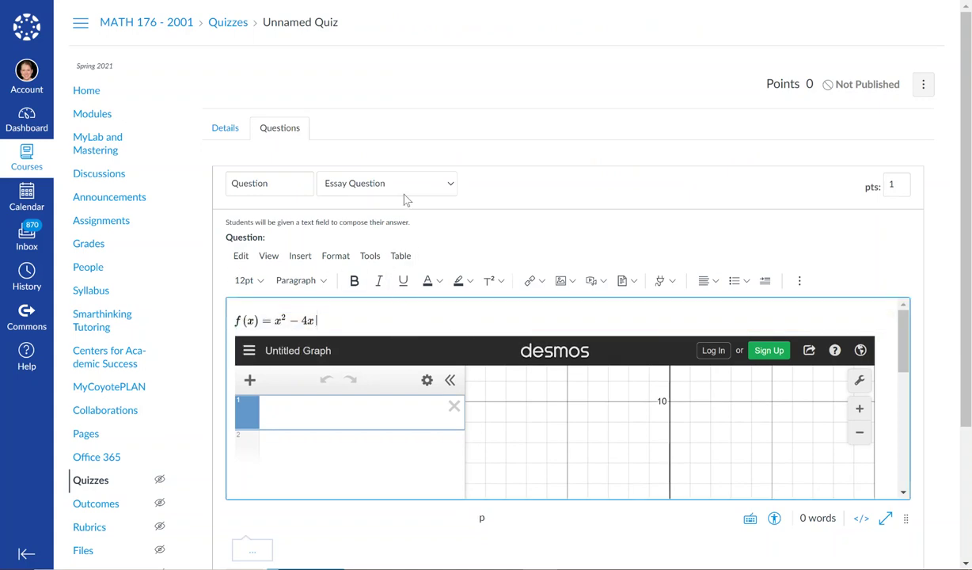
Save the updated question and the quiz without publishing, and open the quiz preview
scroll(428, 230, "down", 3)
left_click(326, 435)
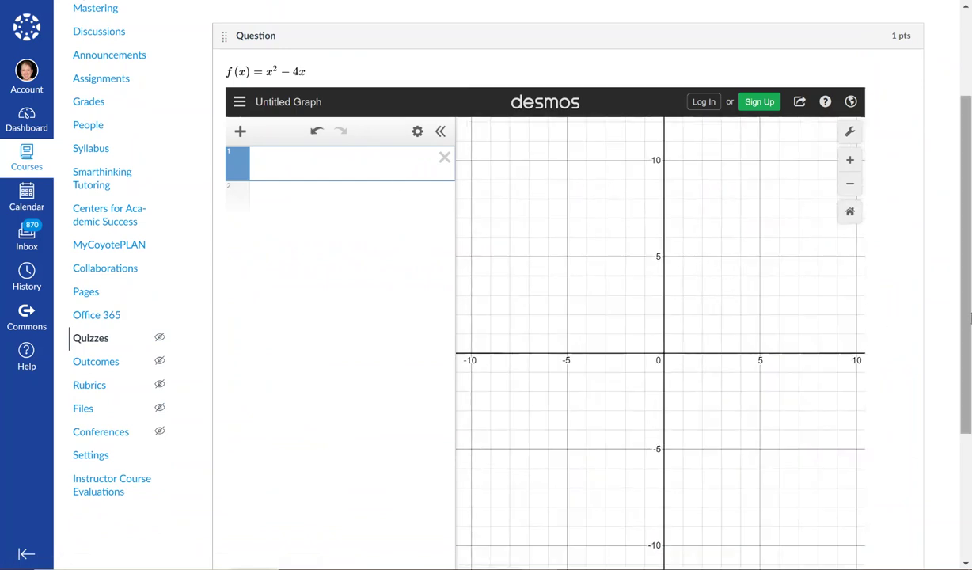
scroll(918, 506, "down", 3)
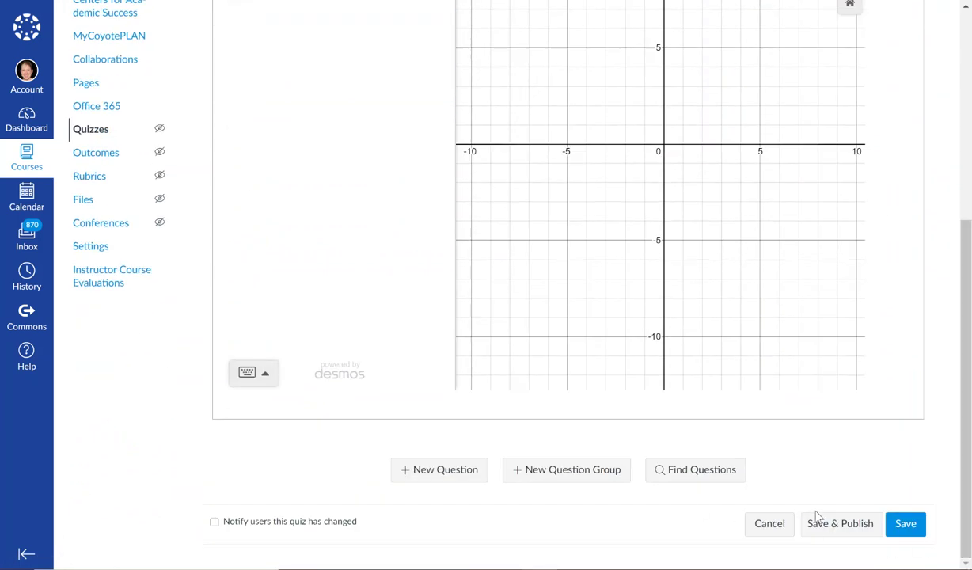
left_click(903, 525)
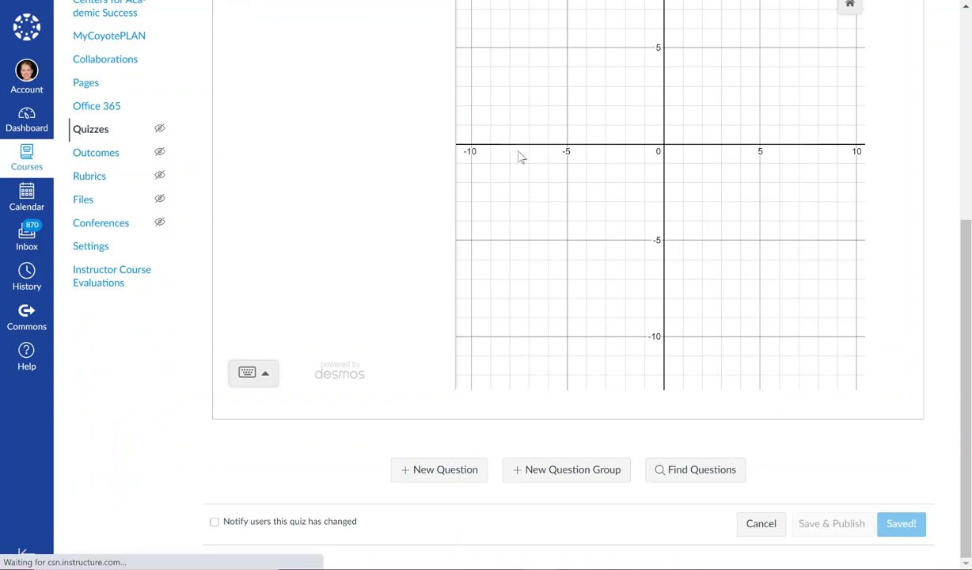
left_click(650, 72)
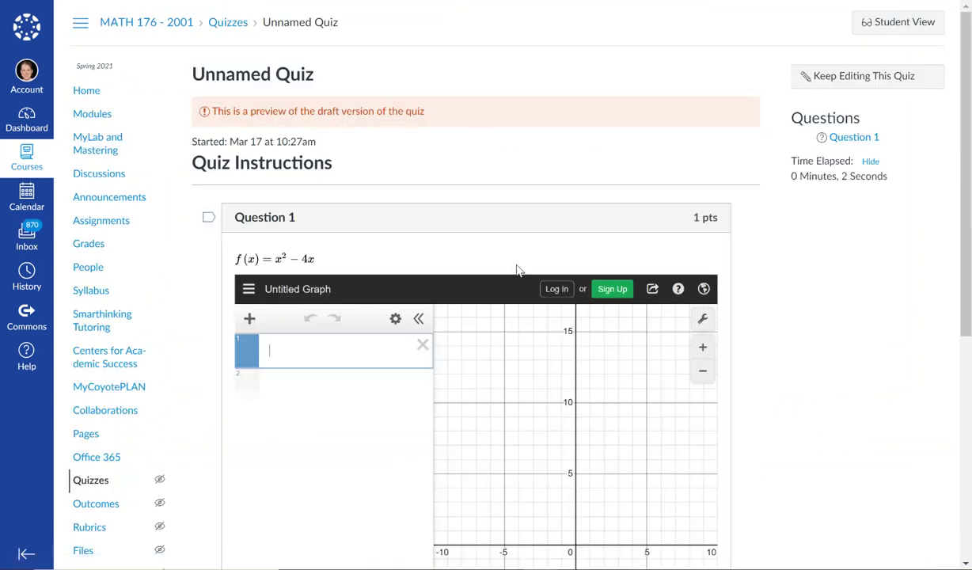
Compose the equation f'(x) = 2x - 4 in the equation editor of the Question 1 answer box
scroll(406, 274, "down", 6)
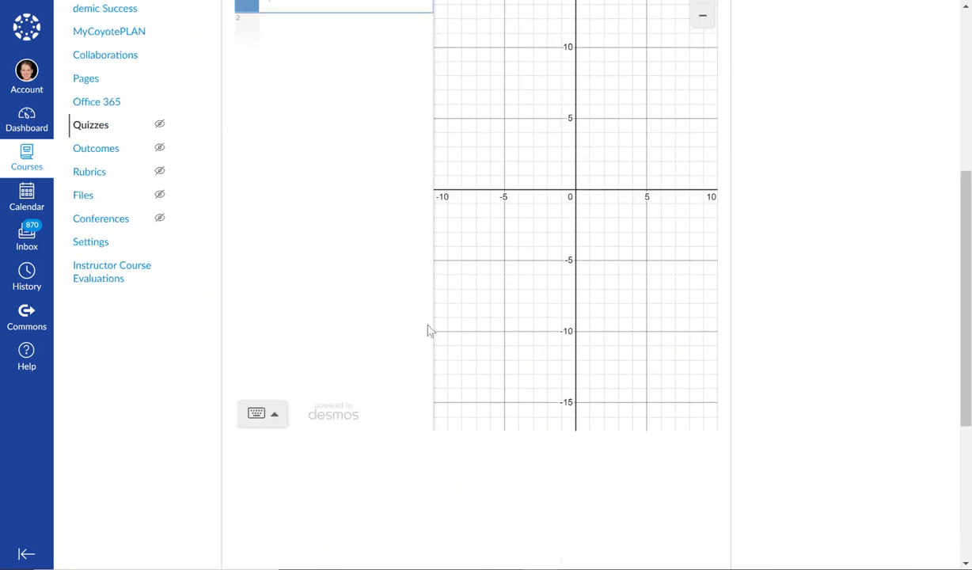
left_click(355, 410)
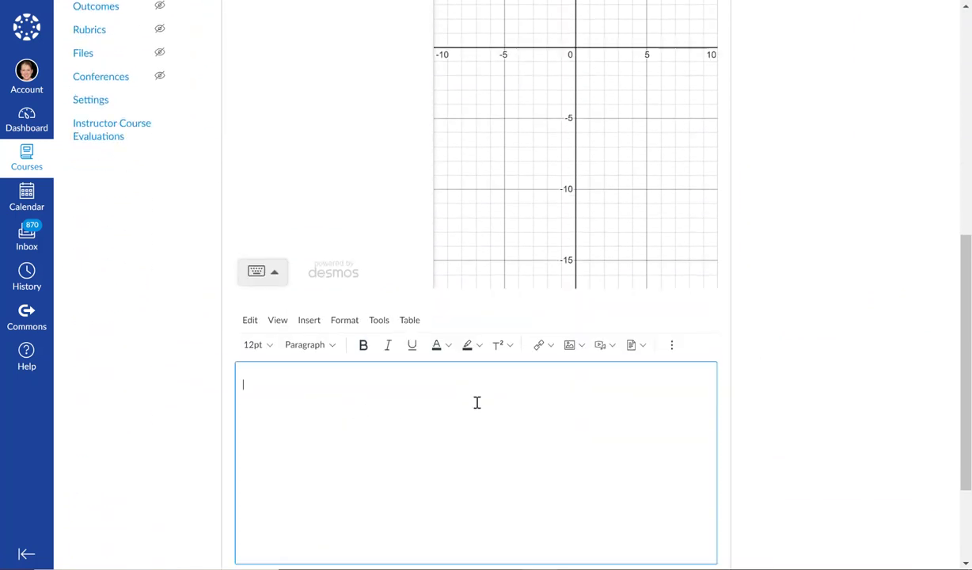
left_click(672, 346)
left_click(644, 369)
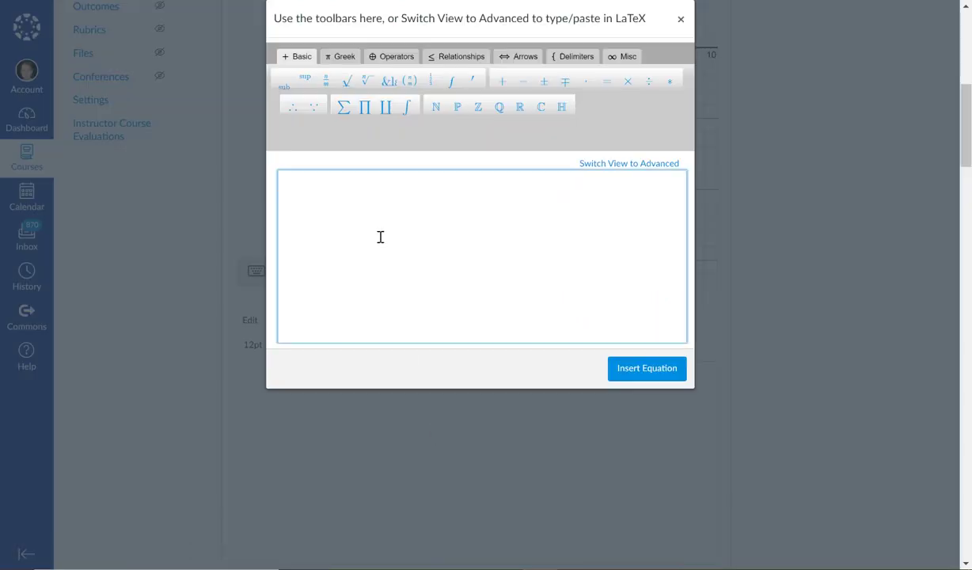
type("f'(x)")
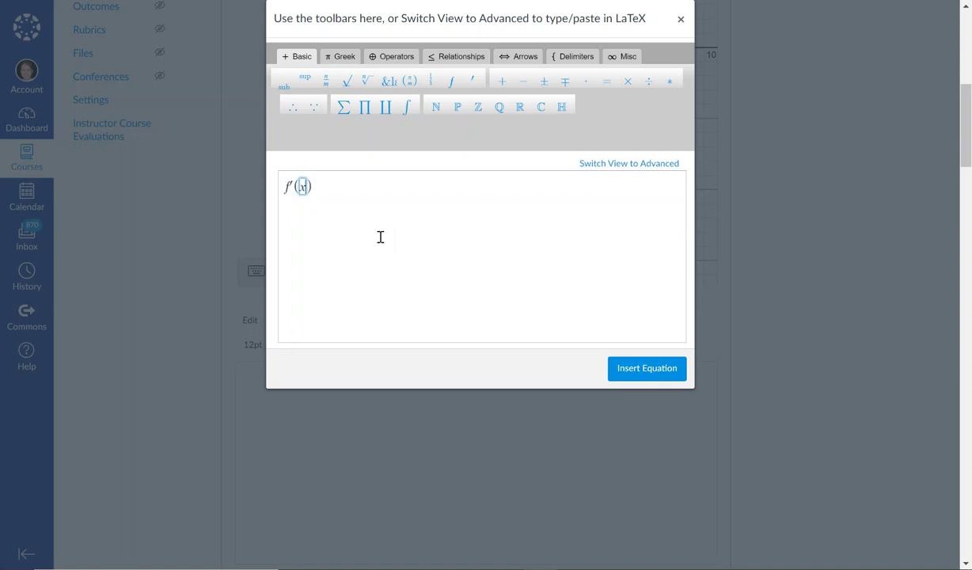
type("=")
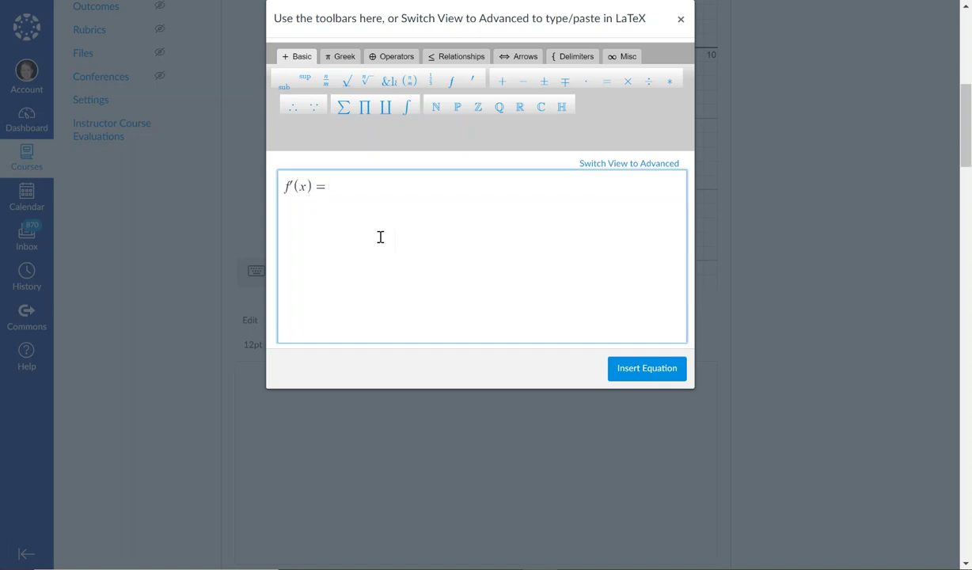
type("2x-4")
Move the equation dialog aside to review the question, and insert the equation into the answer followed by a new line
left_click_drag(479, 17, 602, 230)
scroll(851, 222, "up", 2)
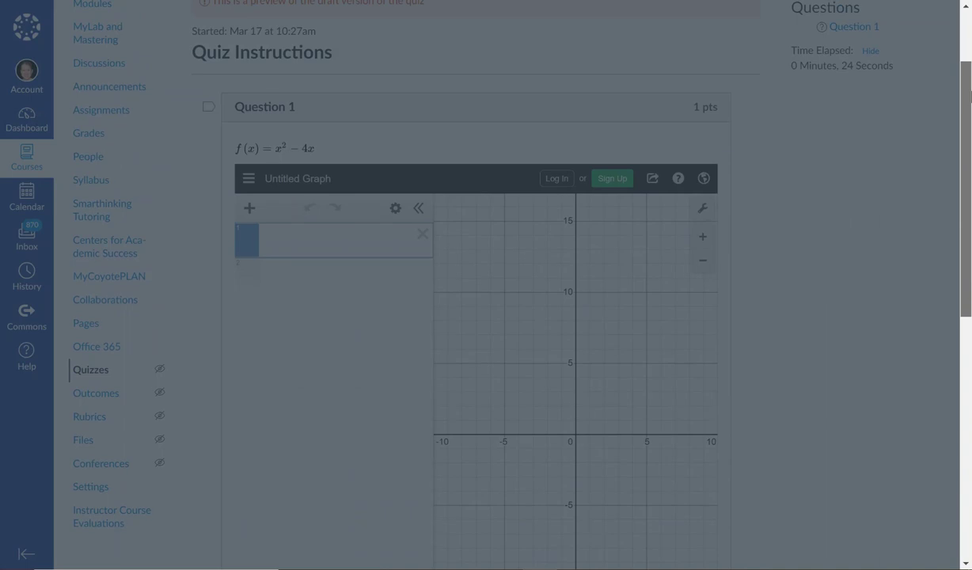
scroll(519, 366, "down", 5)
left_click(485, 388)
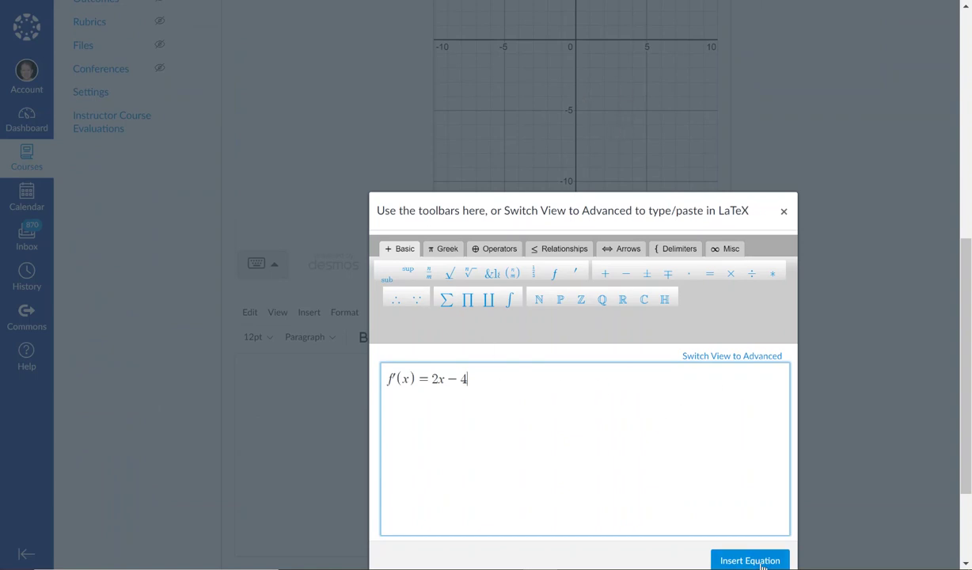
left_click(736, 559)
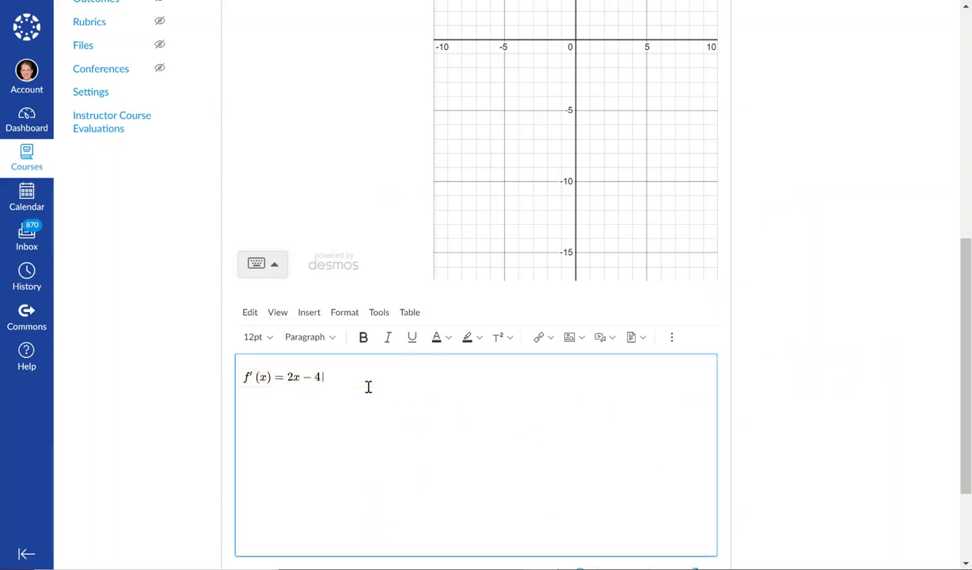
key("Return")
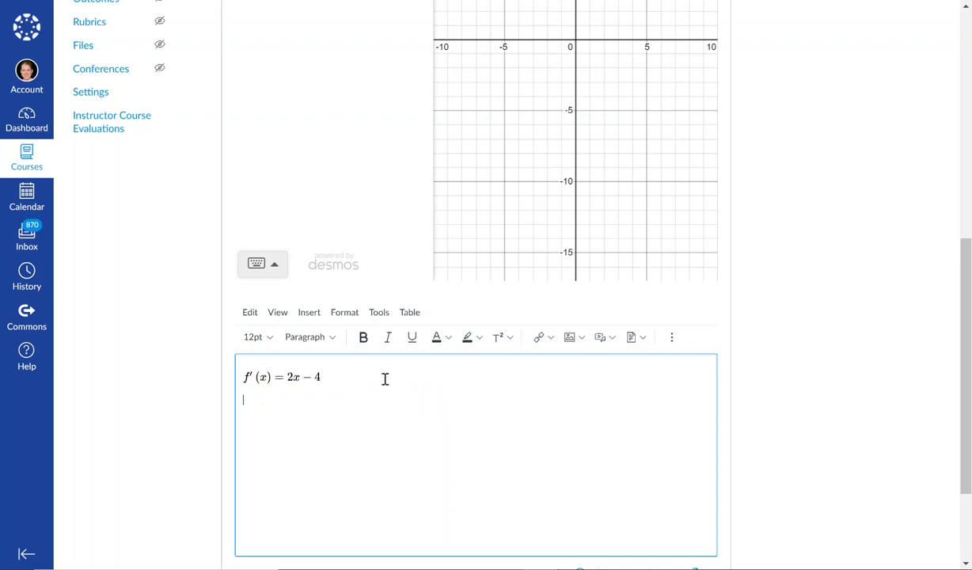
Graph f(x) = x^2 - 4x in the first expression line of the embedded Desmos calculator
scroll(262, 180, "up", 4)
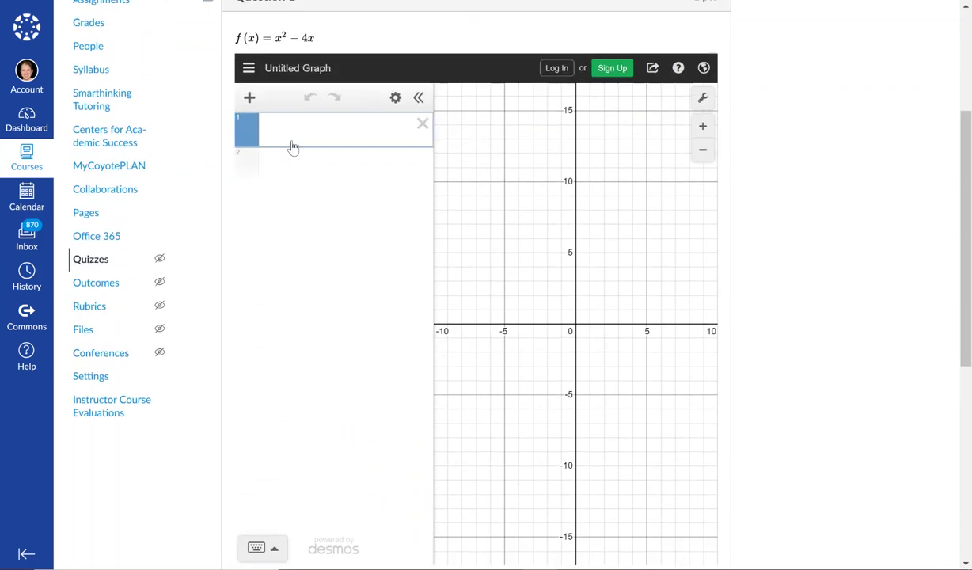
type("f(")
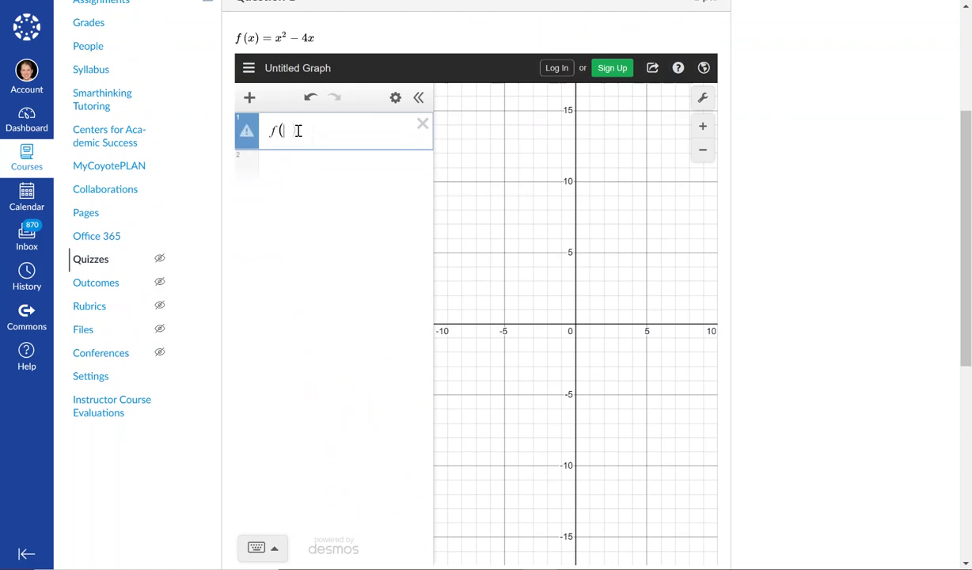
type("x)=x")
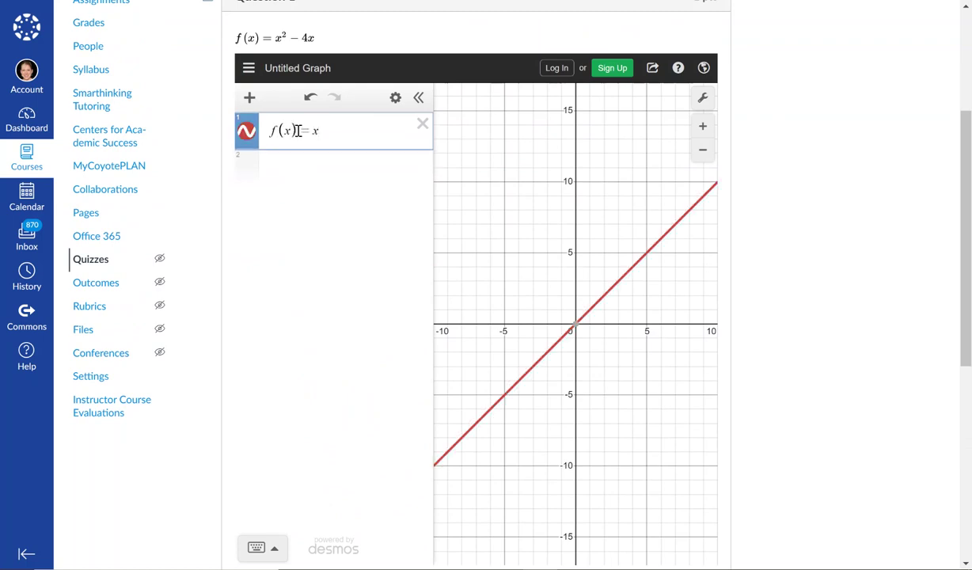
type("^2")
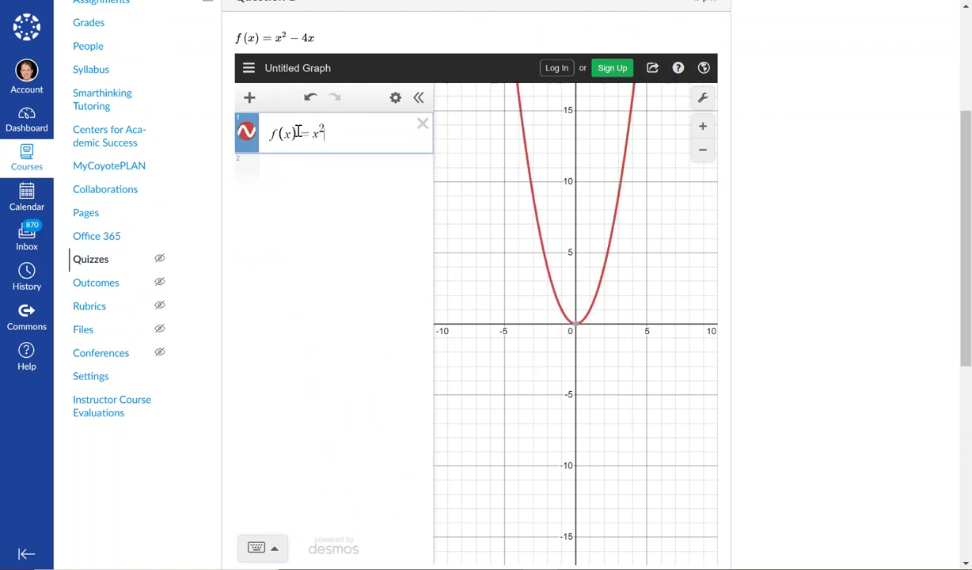
key("Right")
type("-4x")
key("Return")
Evaluate f(2) and f(5) on separate expression lines in the embedded Desmos calculator
type("f(")
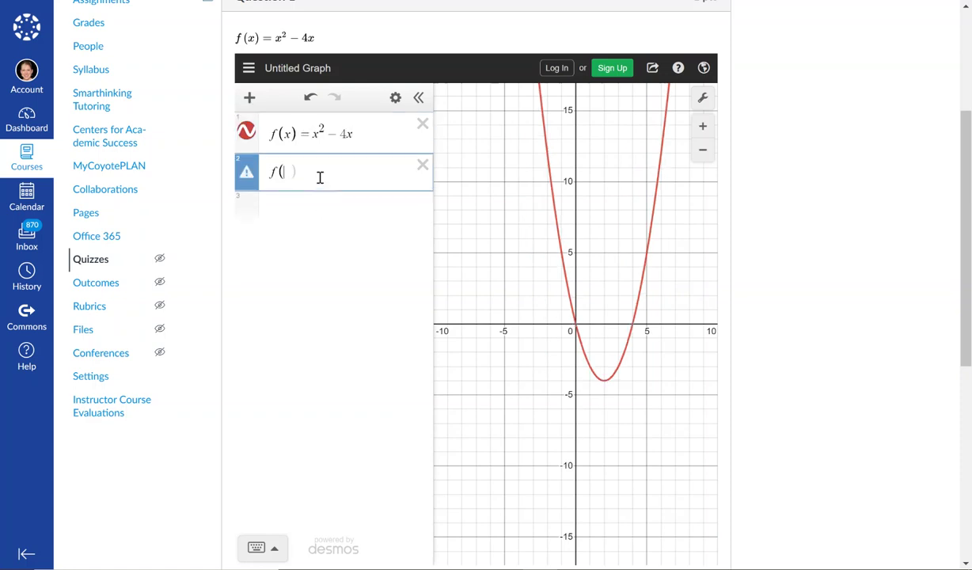
type("2")
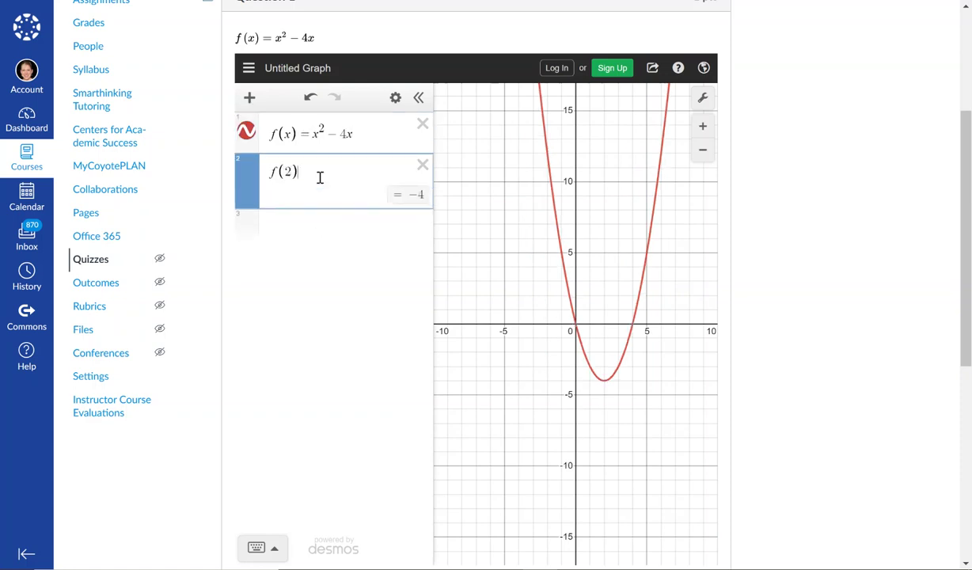
left_click(329, 225)
type("f(5)")
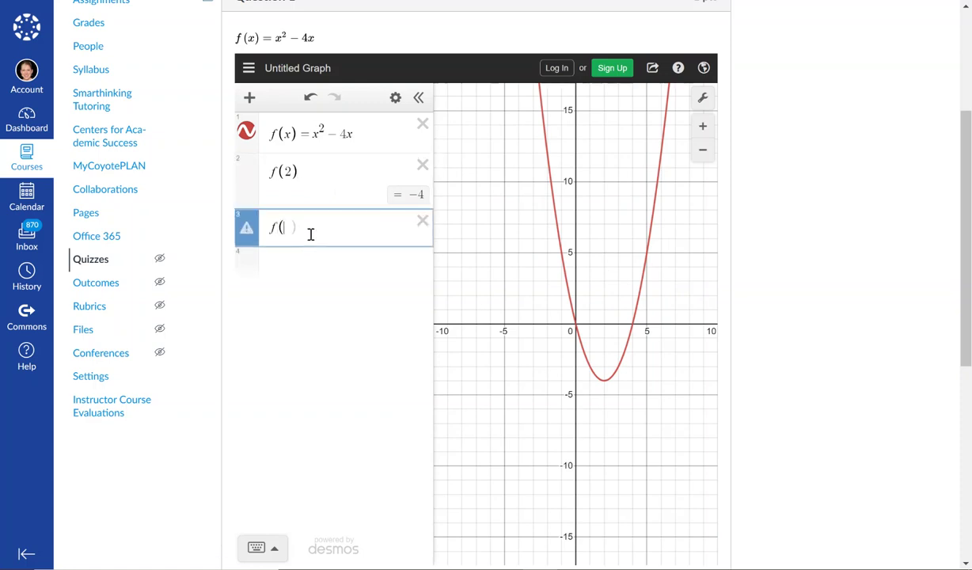